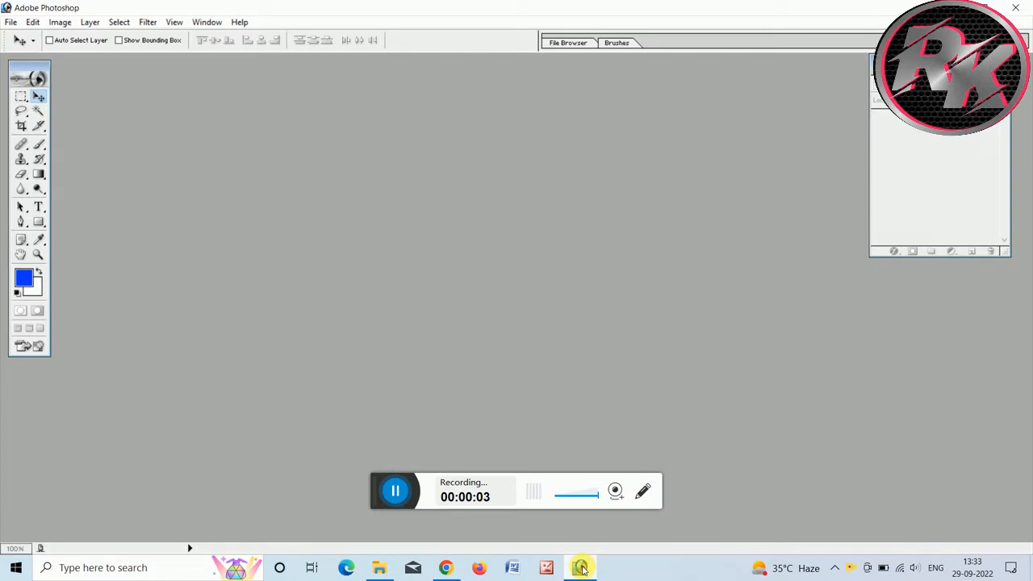
click(642, 491)
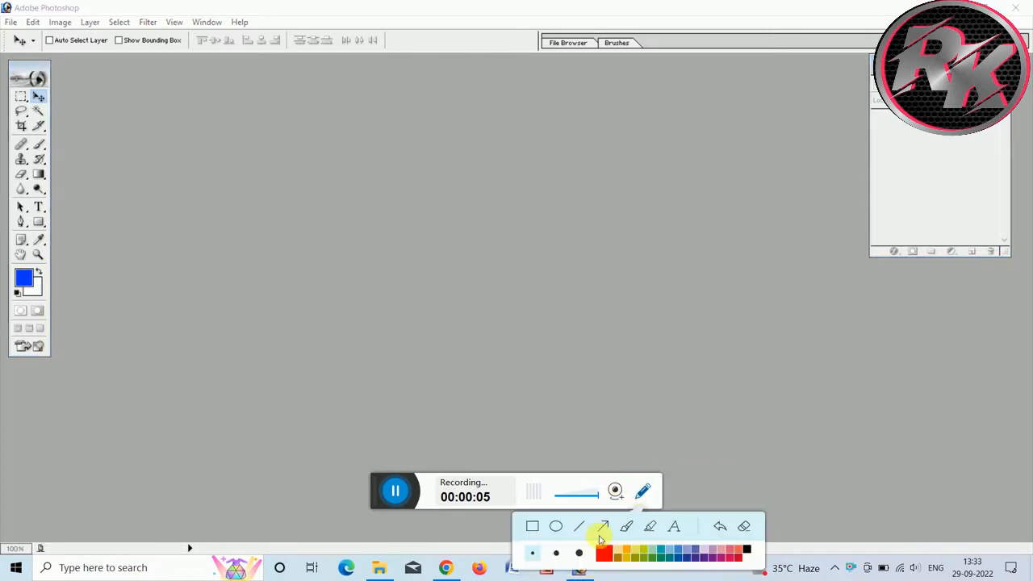
click(602, 555)
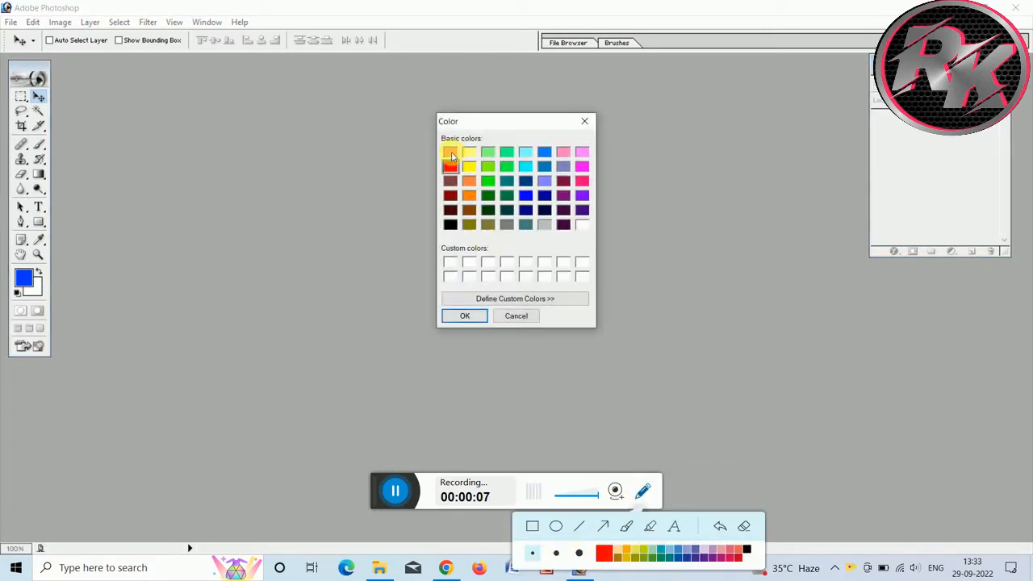
click(465, 316)
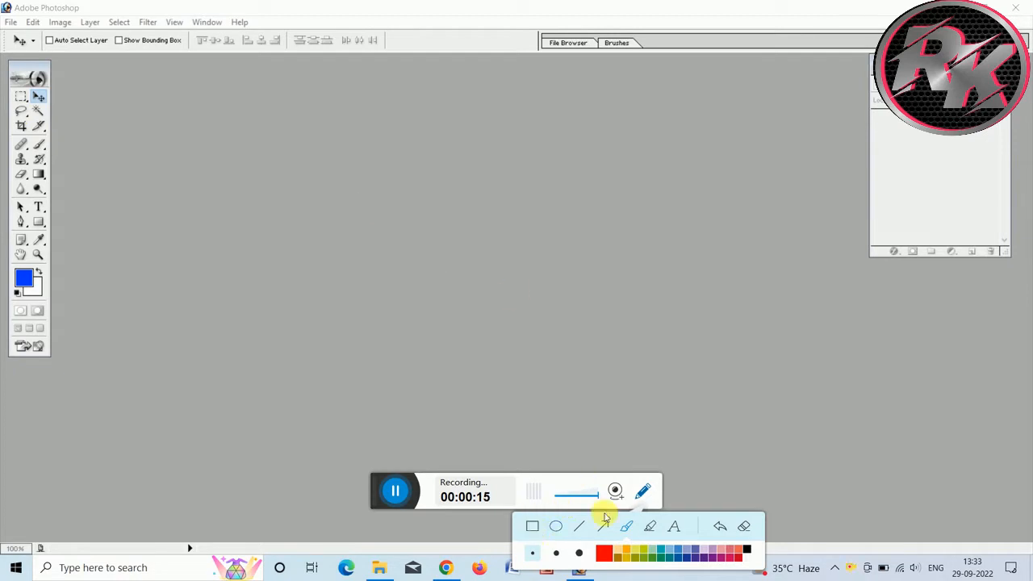
click(637, 493)
- Open the photo DSC_2013 from the Desktop
double_click(452, 291)
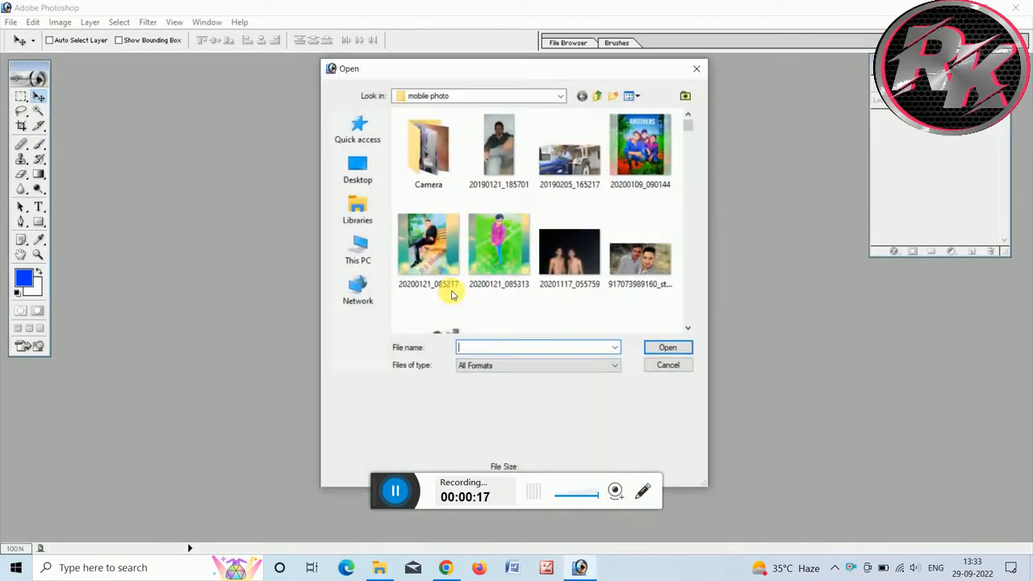
click(358, 169)
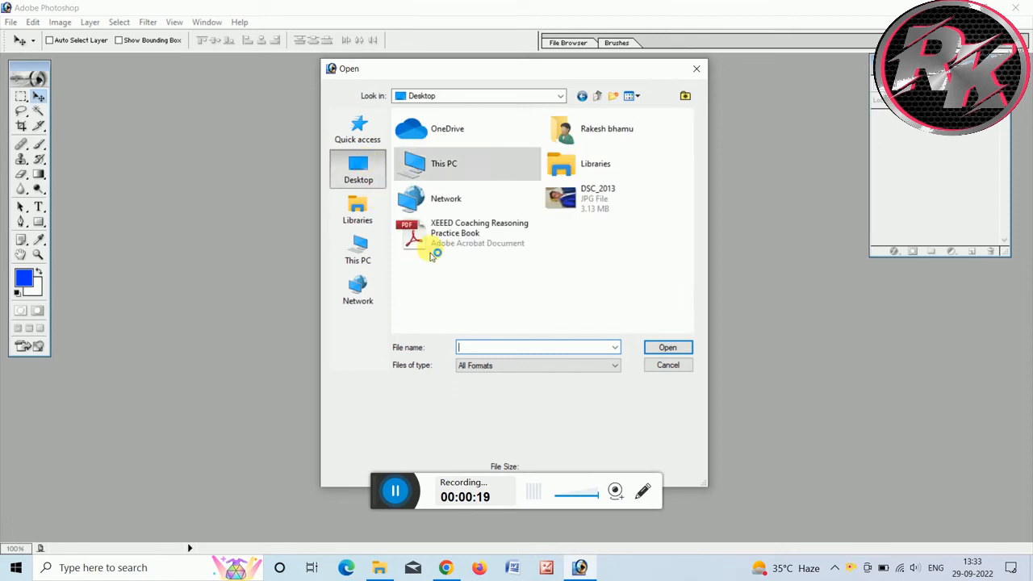
click(581, 204)
click(684, 347)
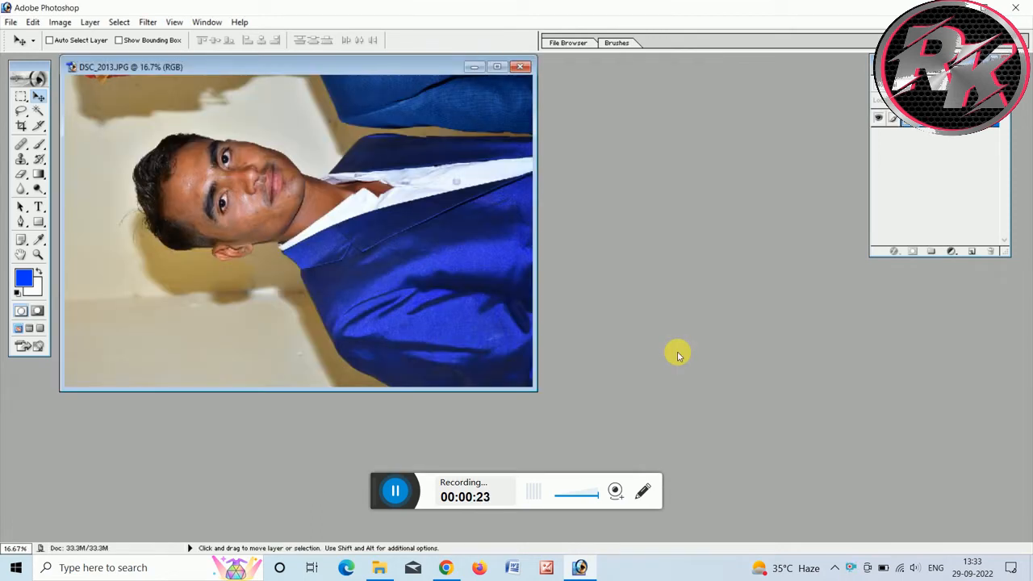
- Rotate the photo's canvas 90° clockwise so the portrait stands upright
click(32, 22)
mouse_move(60, 22)
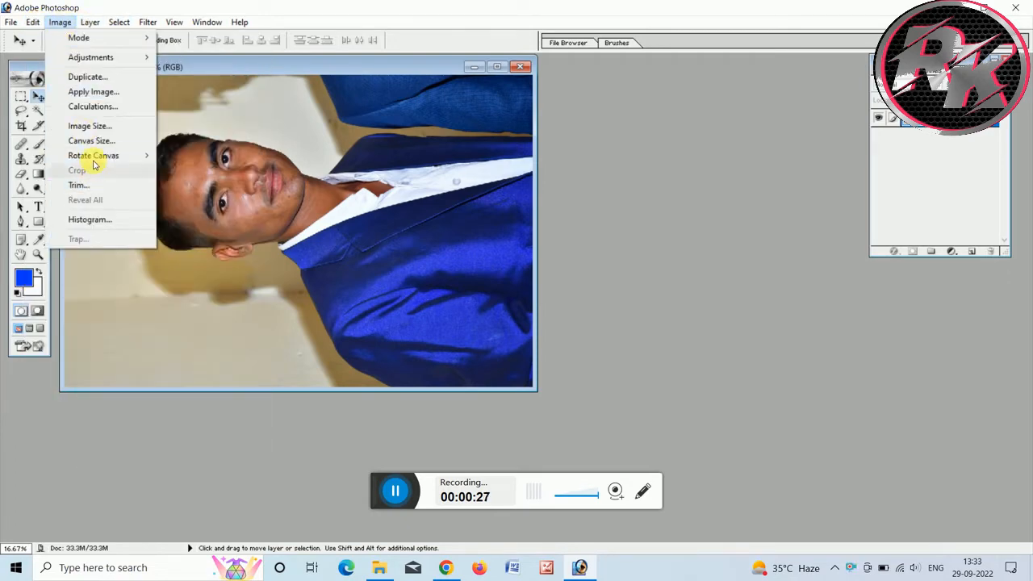
mouse_move(93, 156)
click(203, 168)
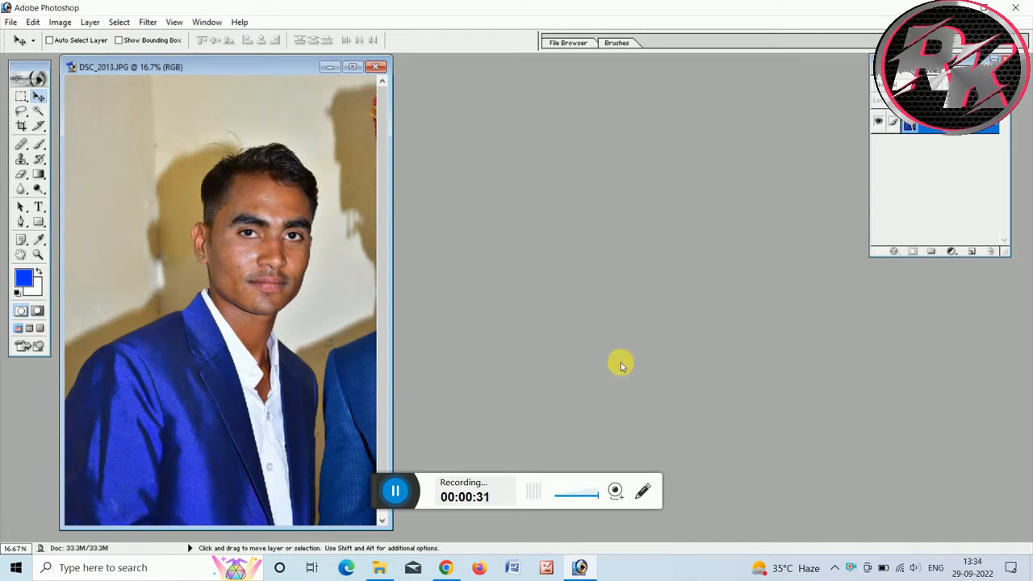
- Crop the photo around the man's head and shoulders to 3.5 cm by 4.5 cm at 300 pixels/inch
click(21, 128)
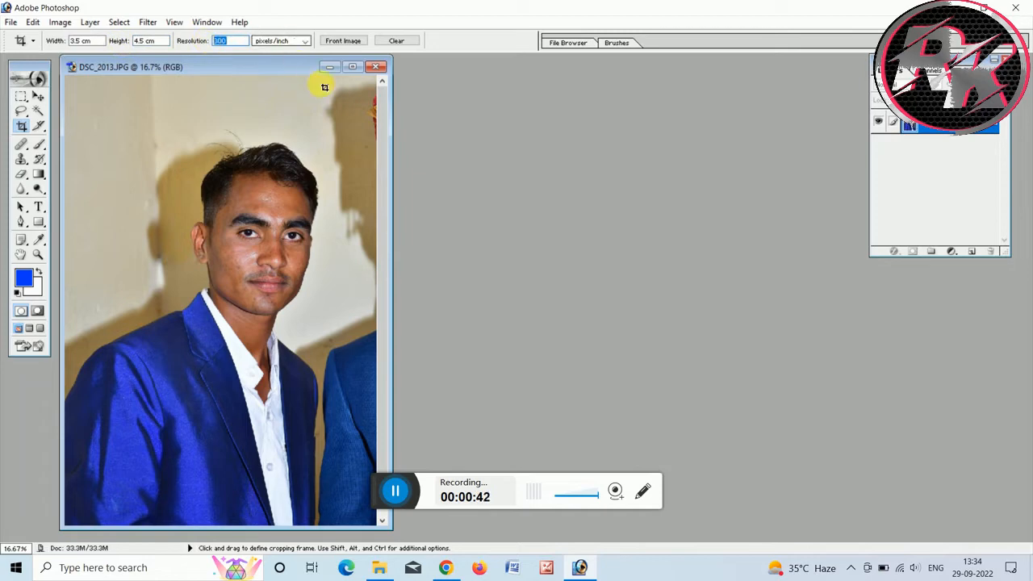
click(560, 120)
drag(158, 112, 365, 415)
drag(305, 244, 272, 285)
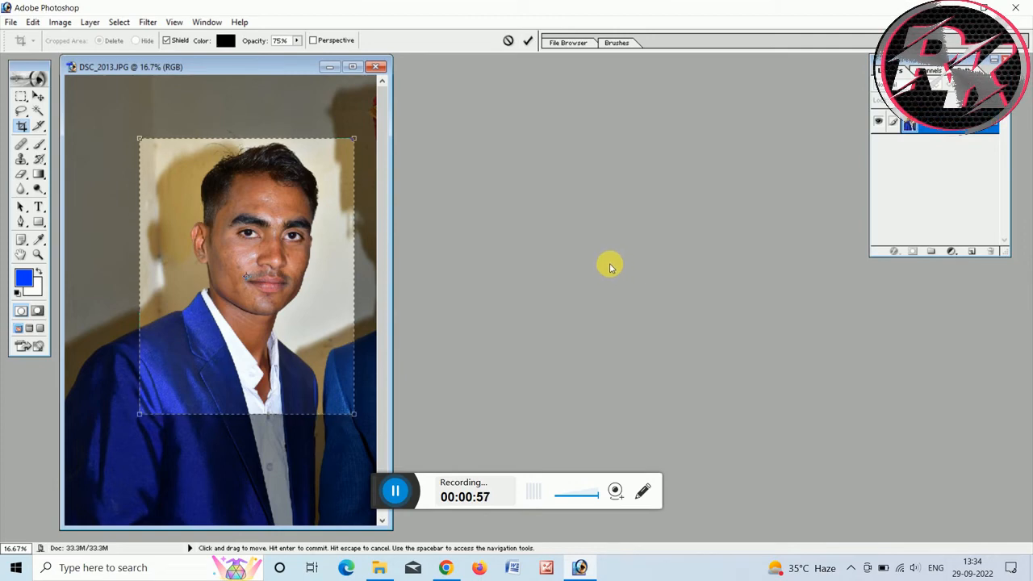
key(Return)
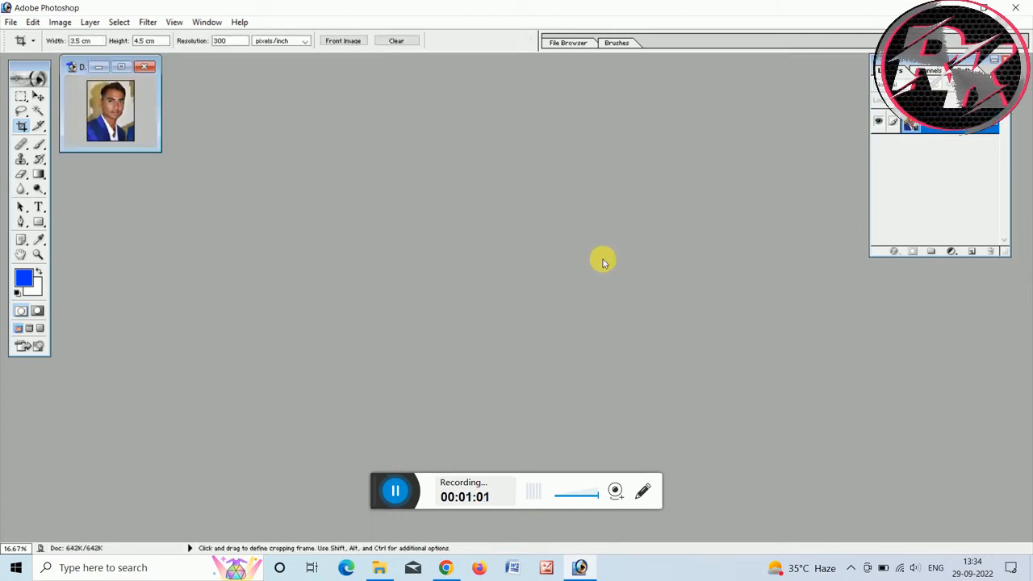
- Create a white A4 RGB document at 300 pixels/inch and move its window clear of the cropped photo
key(ctrl+n)
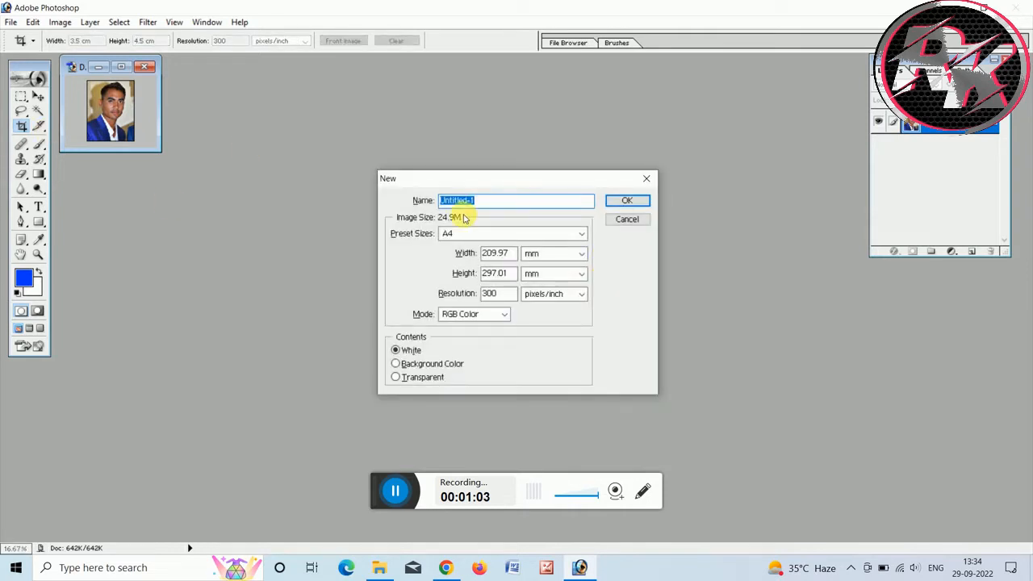
click(626, 201)
drag(251, 73, 488, 127)
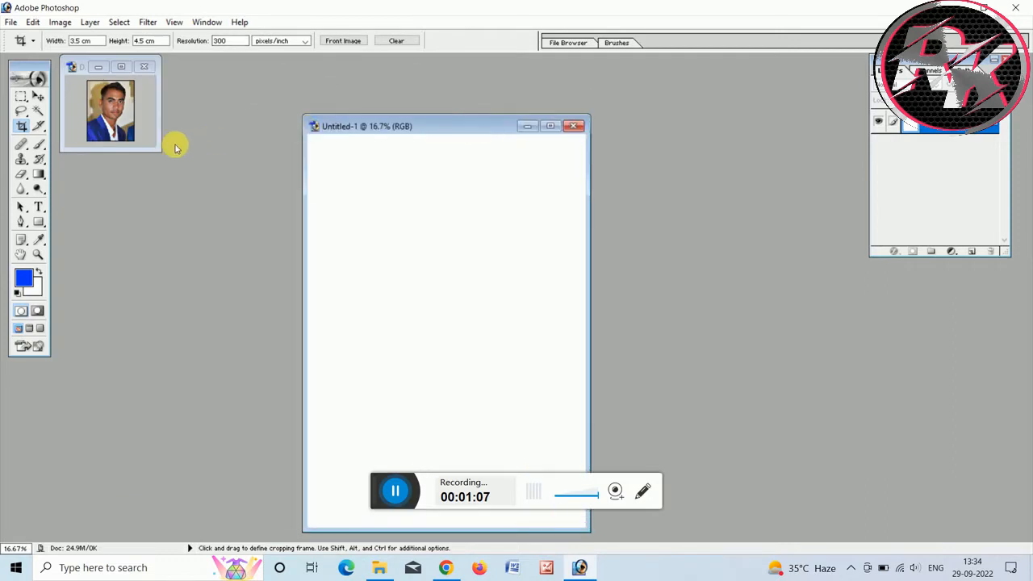
- Enlarge the cropped photo's window, activate the Move tool, and zoom the photo to 66.7%
drag(164, 156, 322, 299)
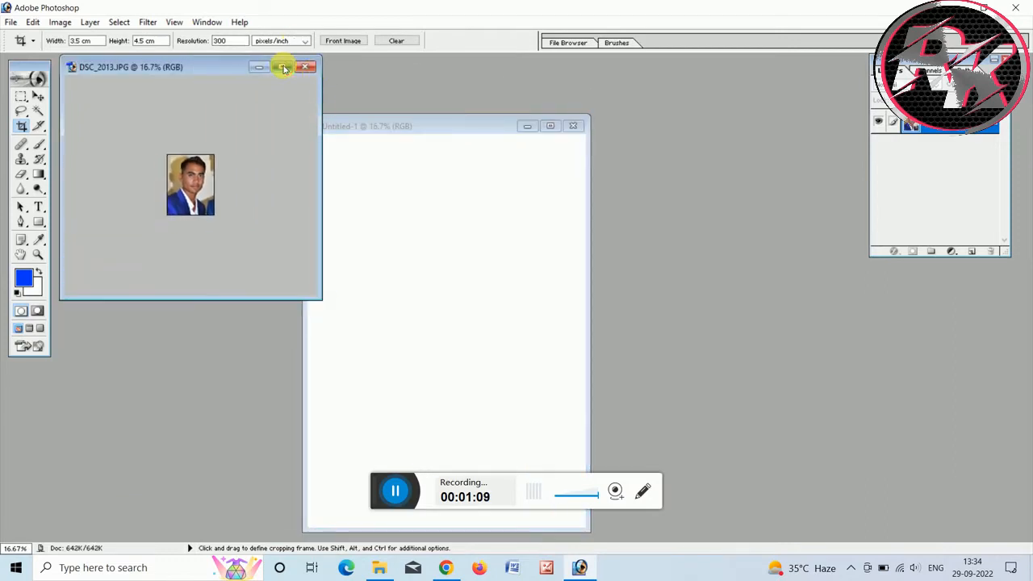
click(283, 67)
click(1017, 25)
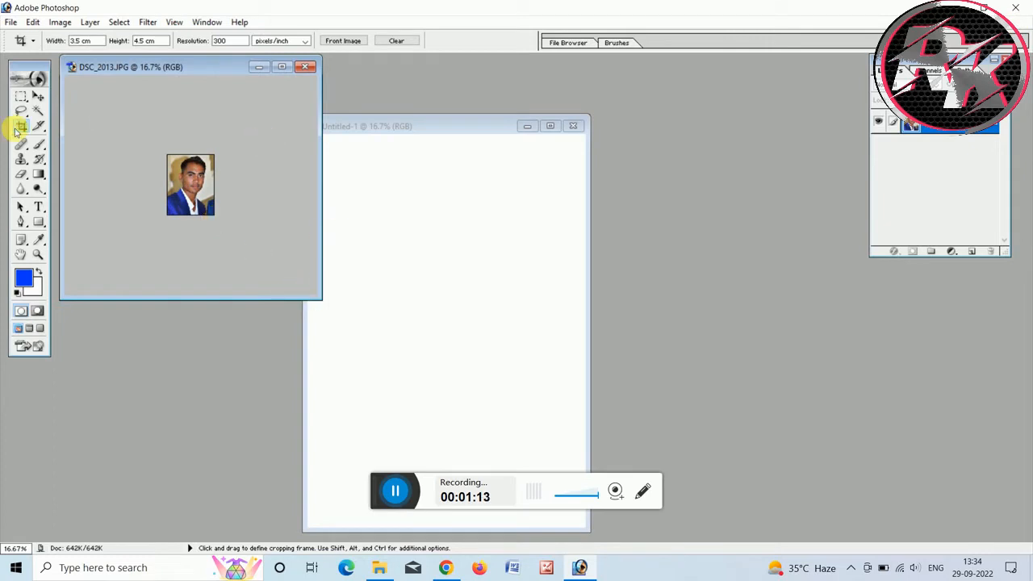
click(37, 96)
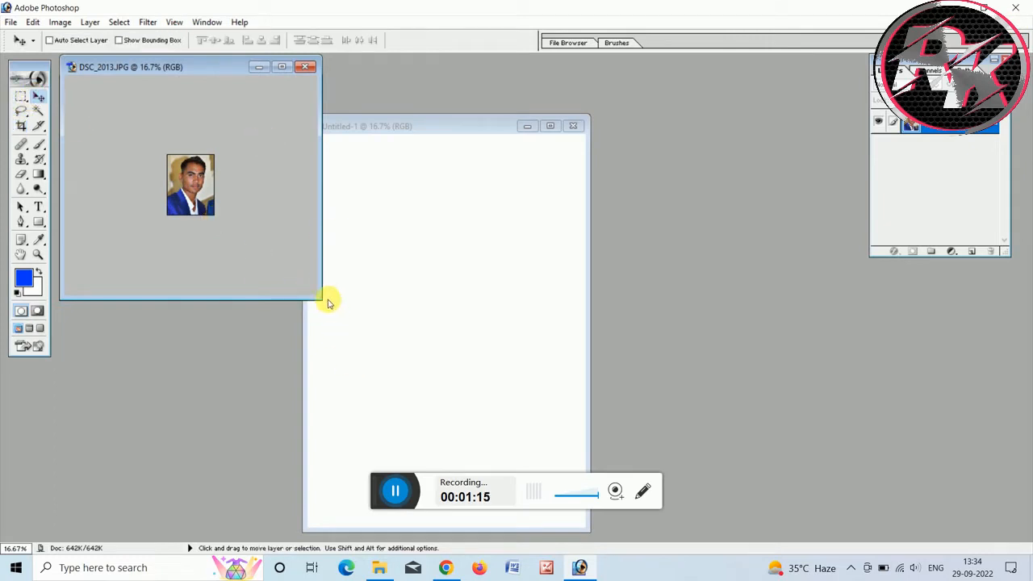
drag(329, 311, 502, 410)
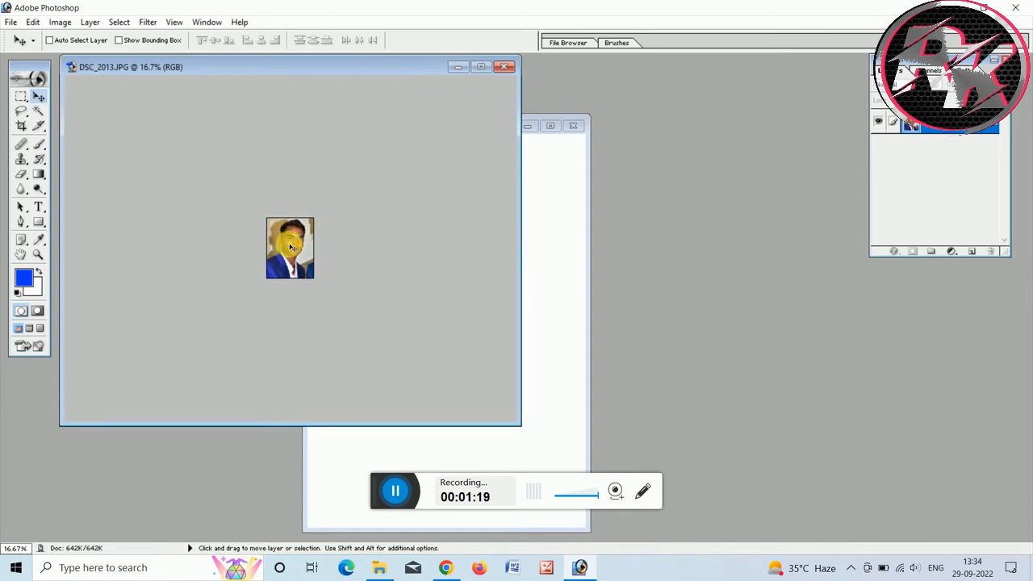
key(ctrl+plus)
key(ctrl+plus)
key(ctrl+plus)
key(ctrl+plus)
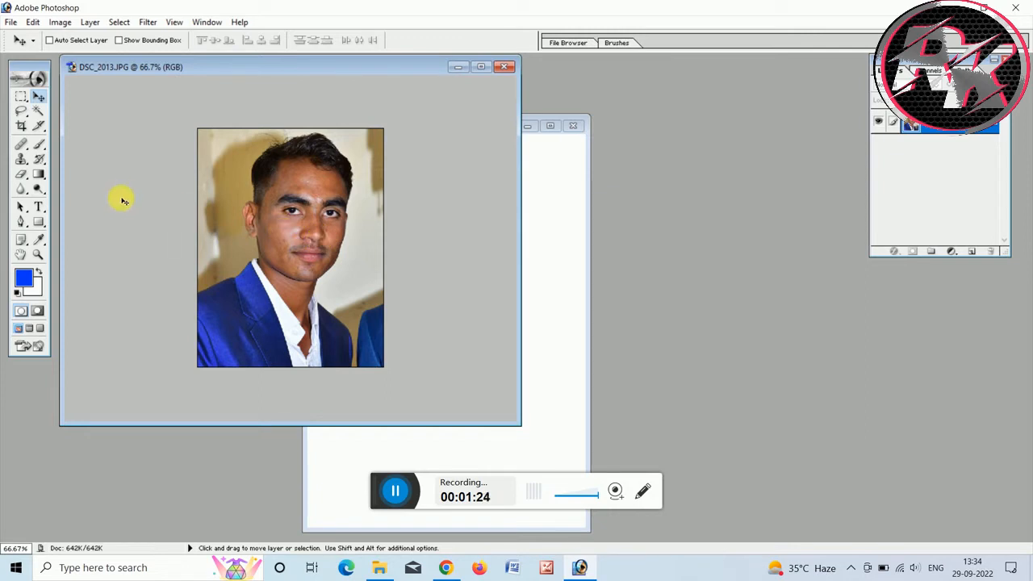
- Brighten the cropped photo's midtones with Levels, setting the RGB midtone input level to 1.32
key(ctrl+l)
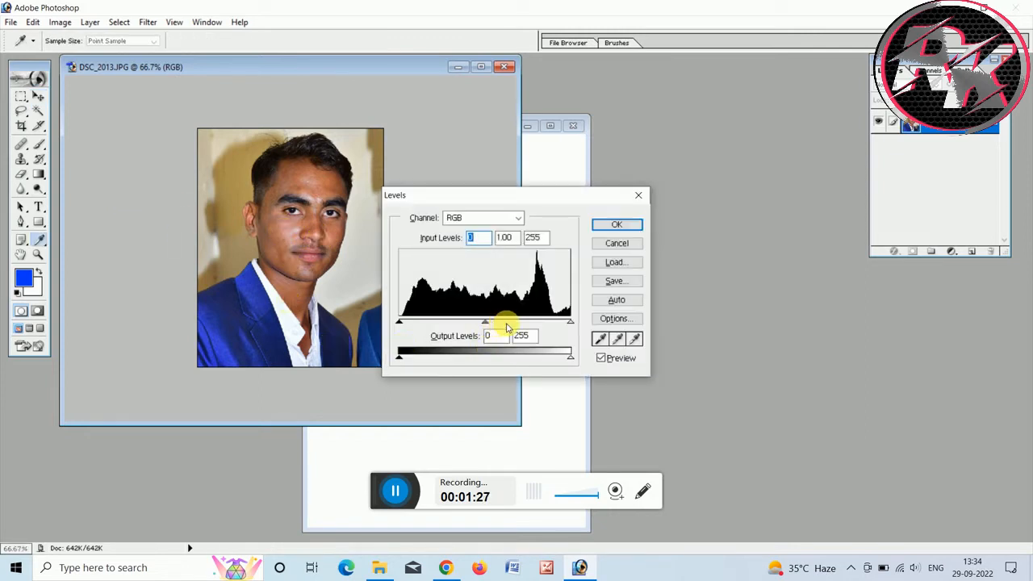
drag(485, 325, 464, 325)
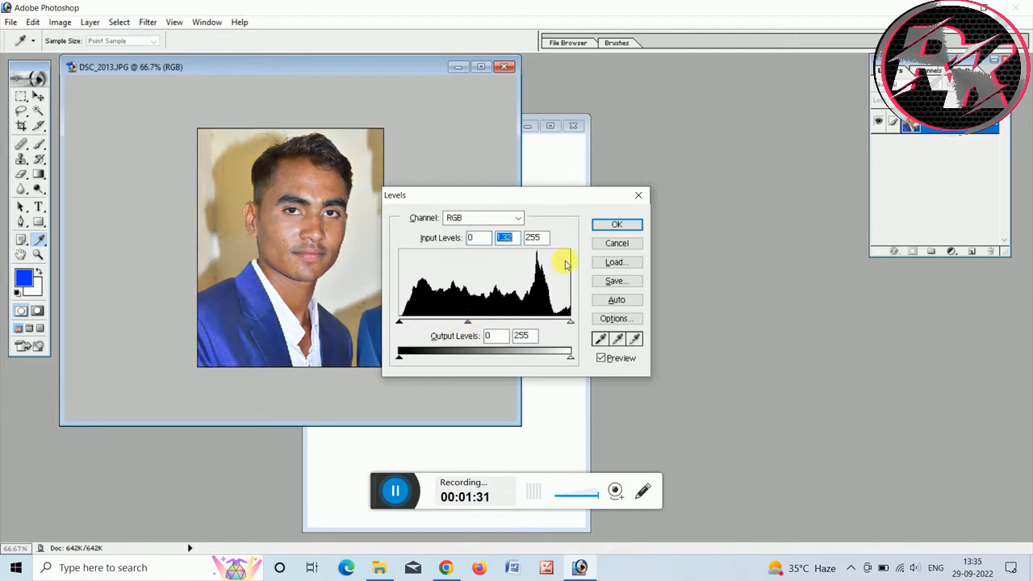
click(616, 226)
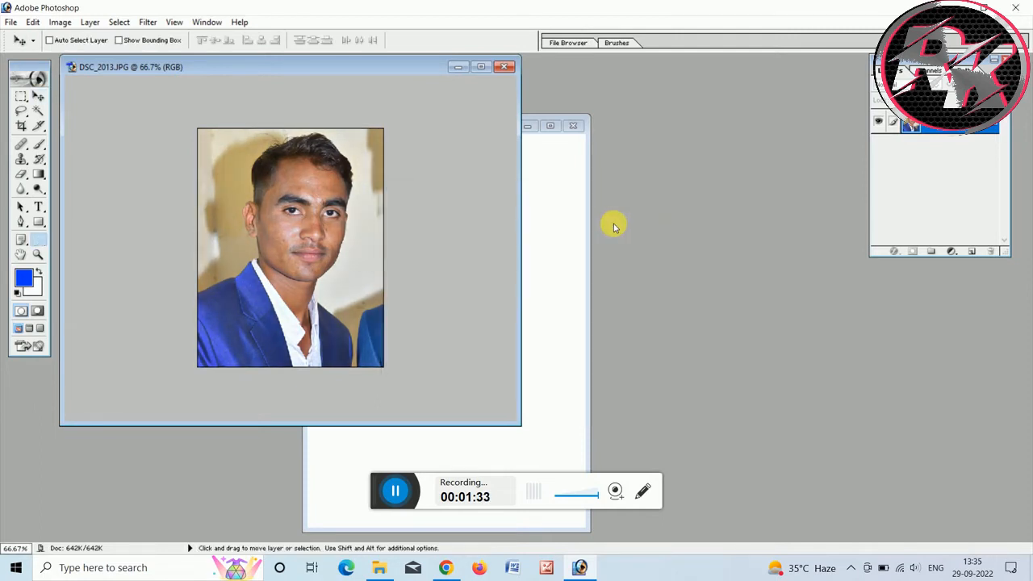
- Lighten the photo with Curves by raising the RGB curve's middle point to input 108, output 148
key(ctrl+m)
drag(489, 270, 489, 263)
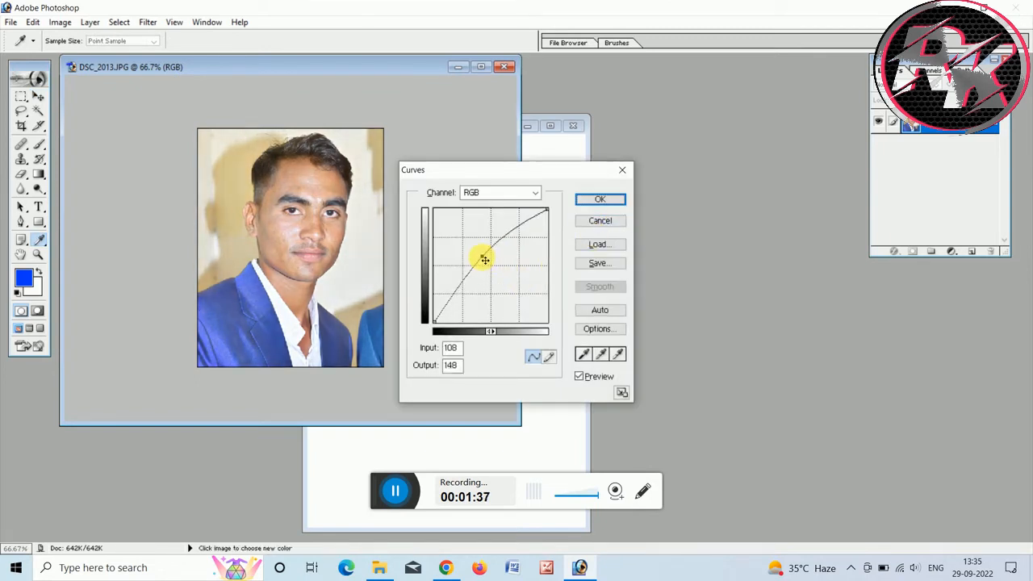
click(601, 201)
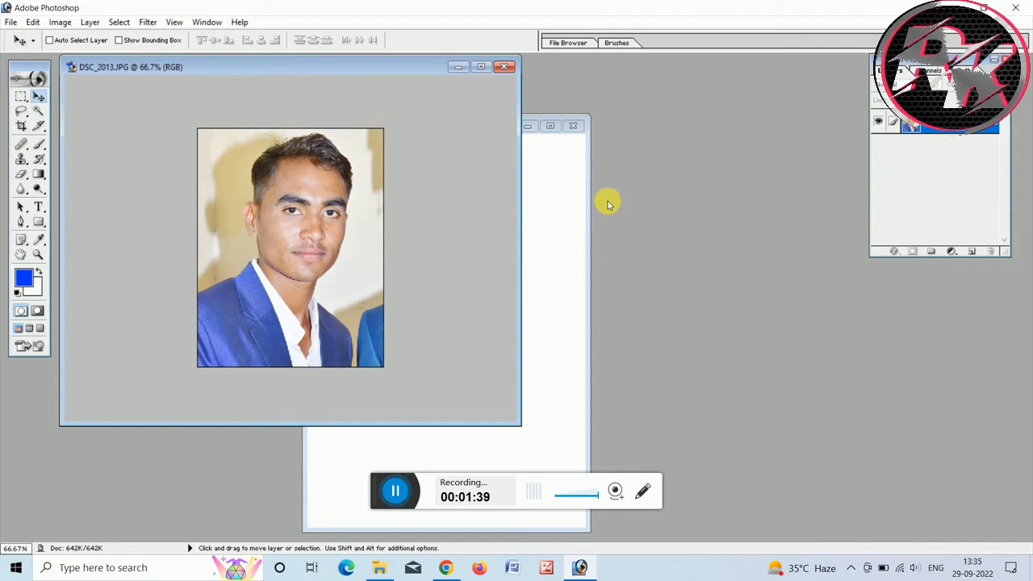
click(33, 23)
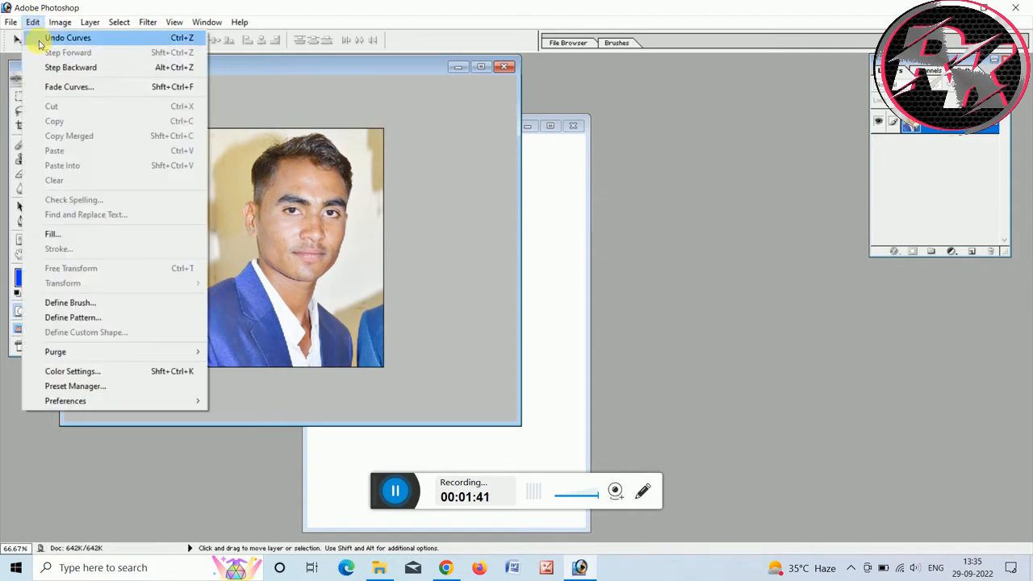
mouse_move(64, 22)
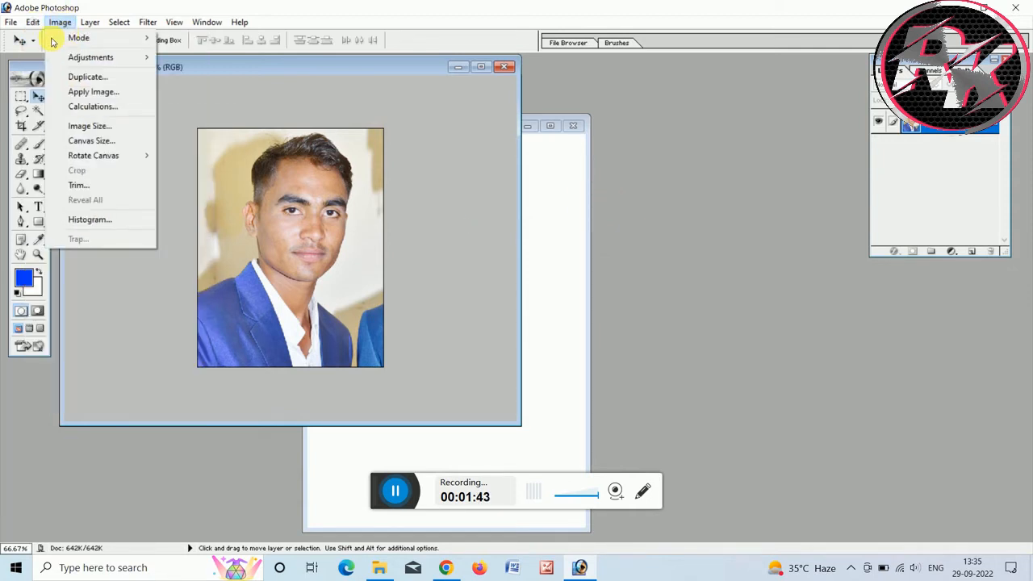
mouse_move(26, 25)
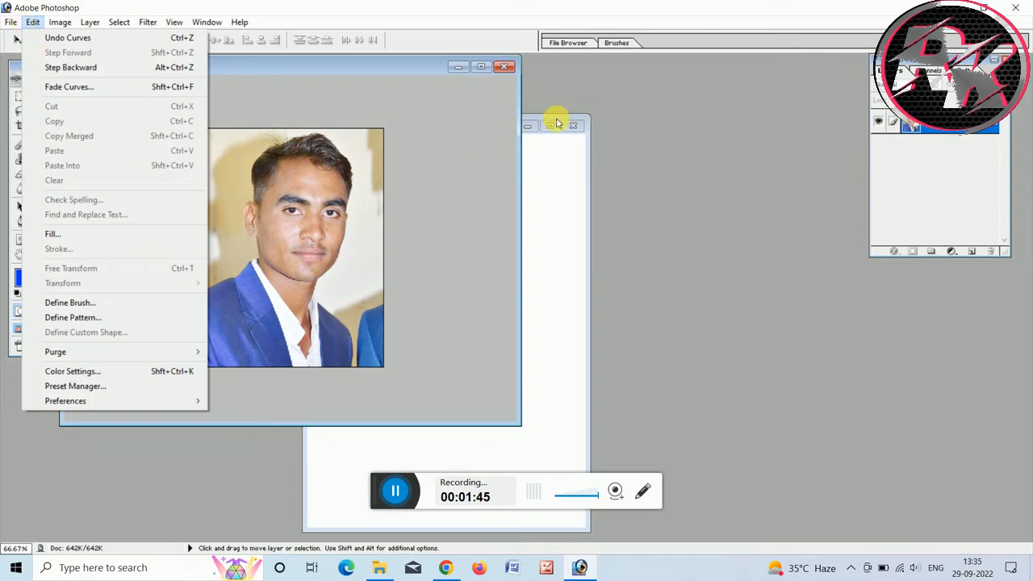
click(716, 142)
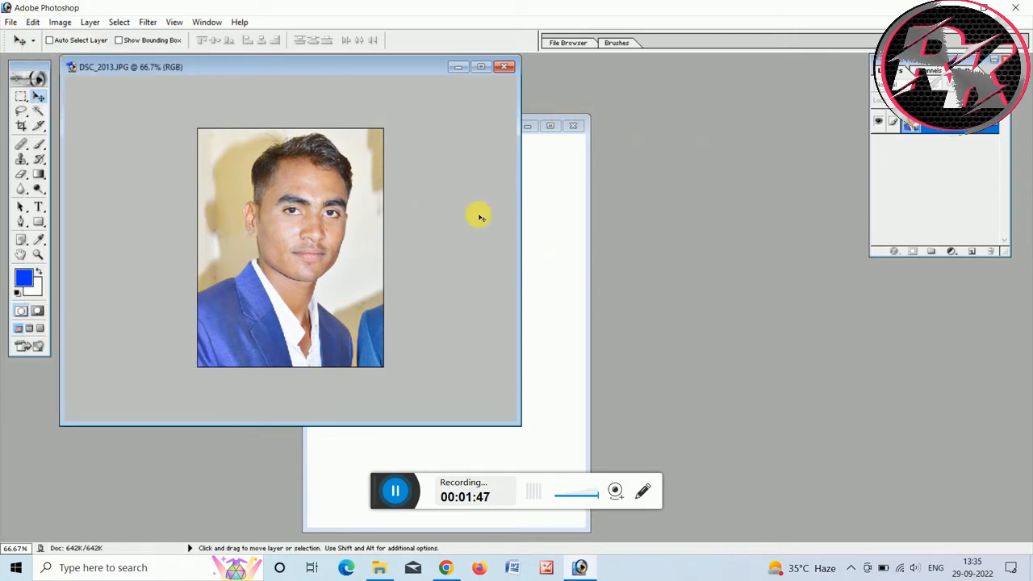
click(31, 22)
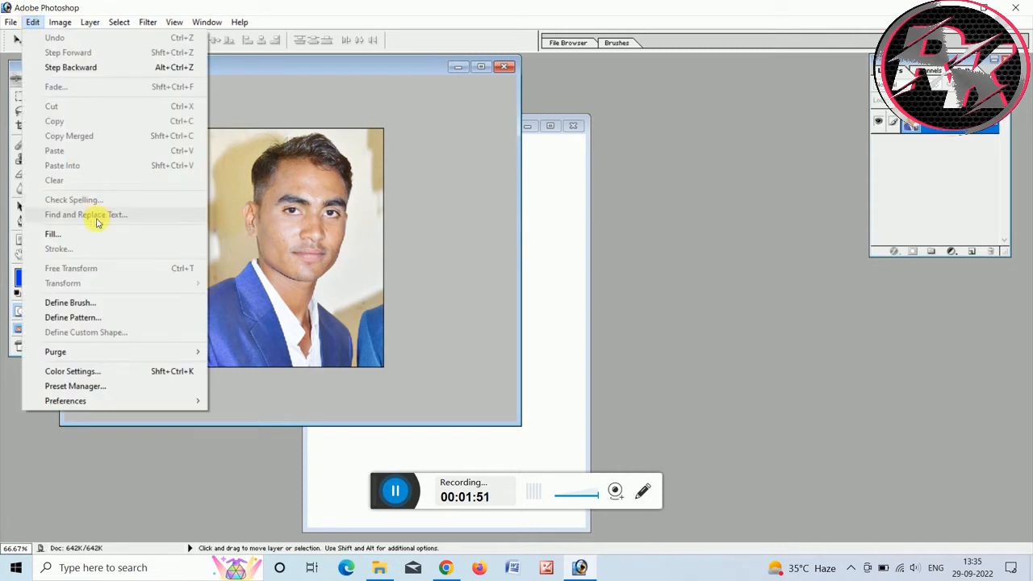
click(696, 226)
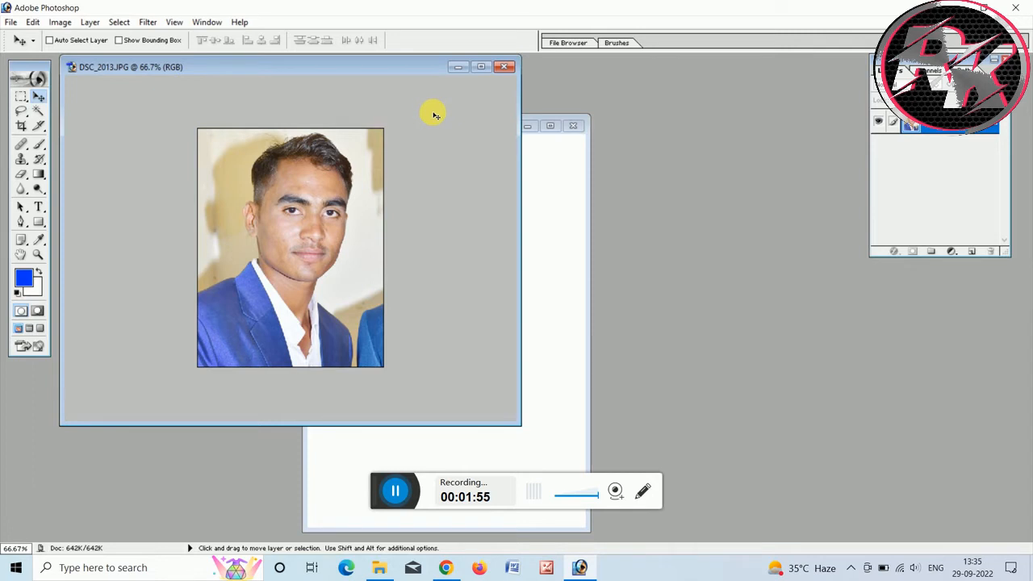
- Arrange the photo and blank A4 document side by side and copy the portrait onto the left part of the A4 page
key(ctrl+0)
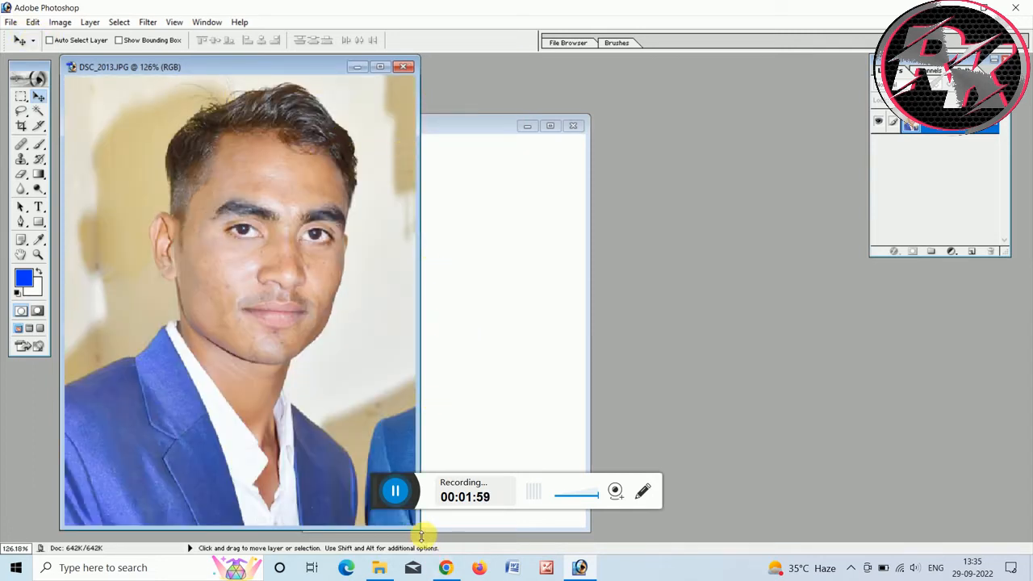
drag(423, 533, 506, 540)
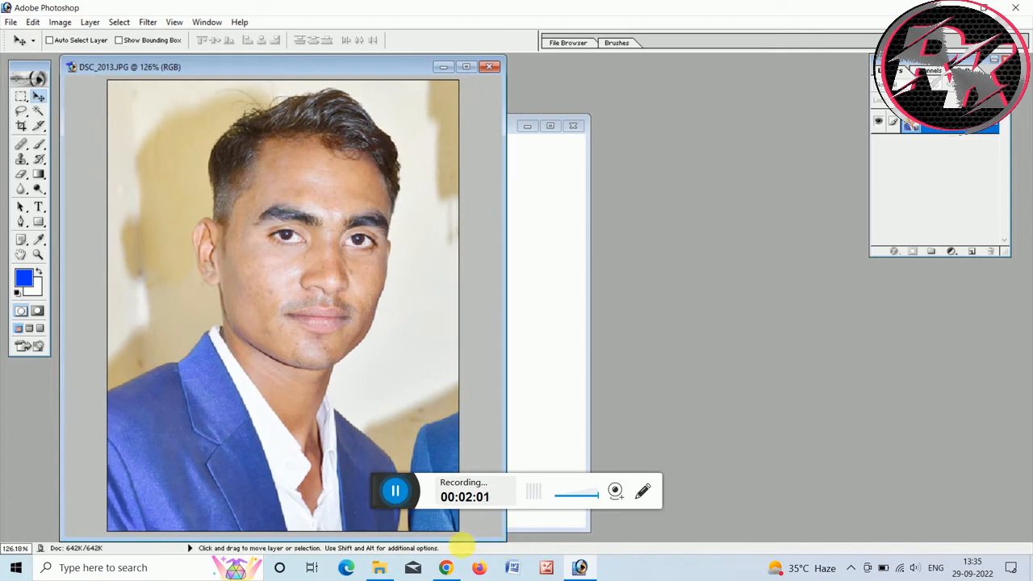
click(32, 21)
click(773, 257)
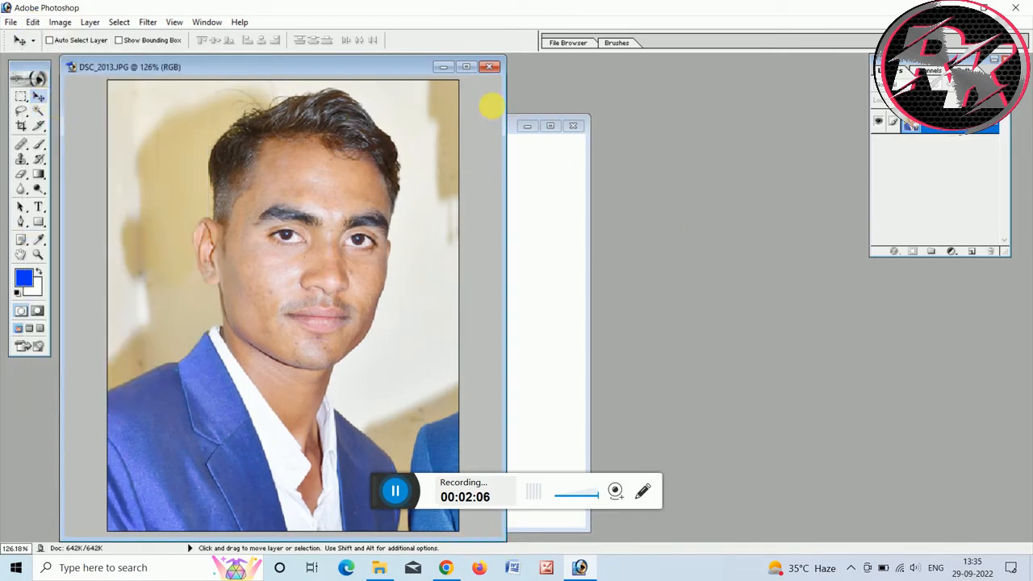
drag(511, 129, 795, 103)
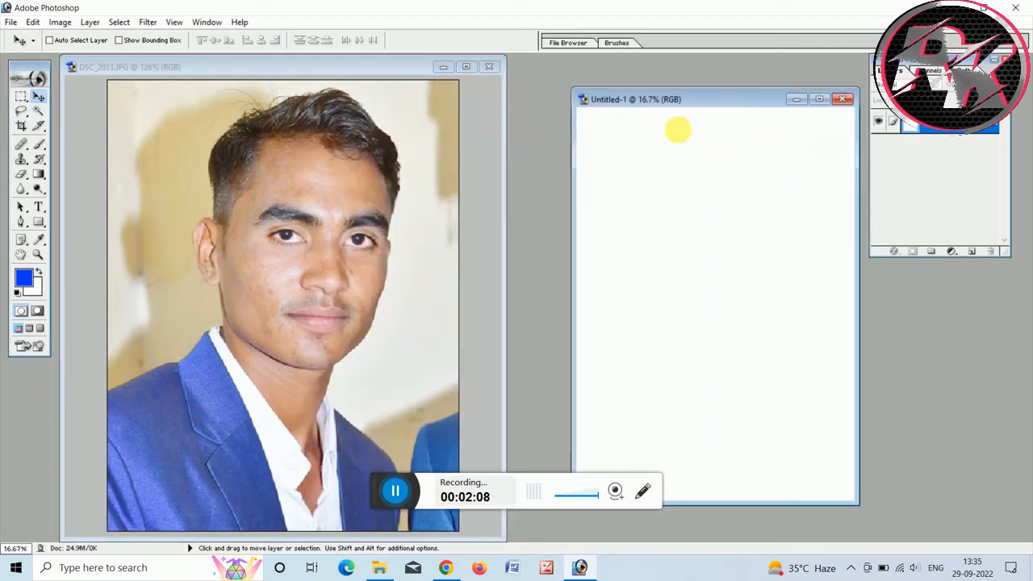
click(305, 229)
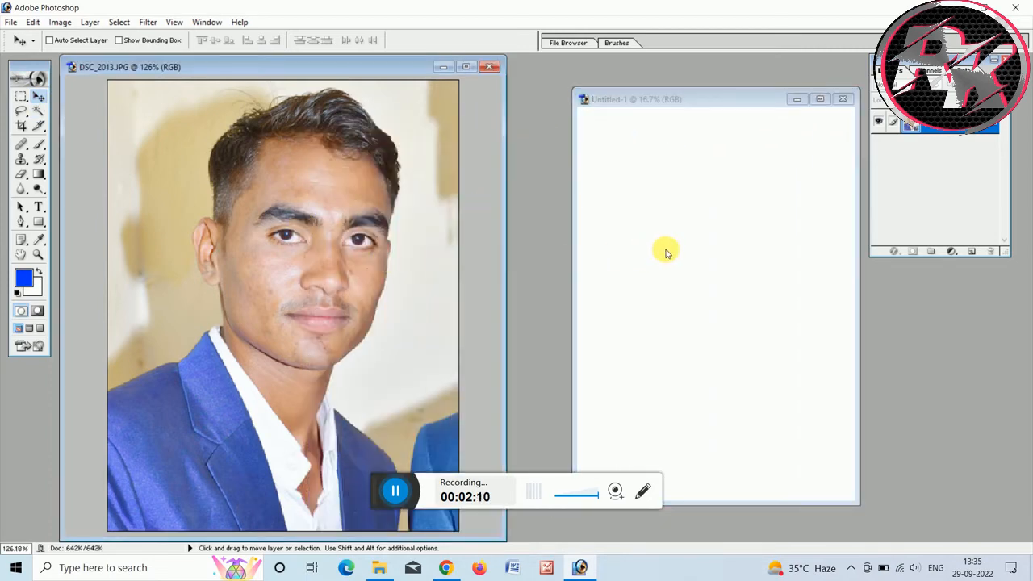
drag(294, 234, 628, 236)
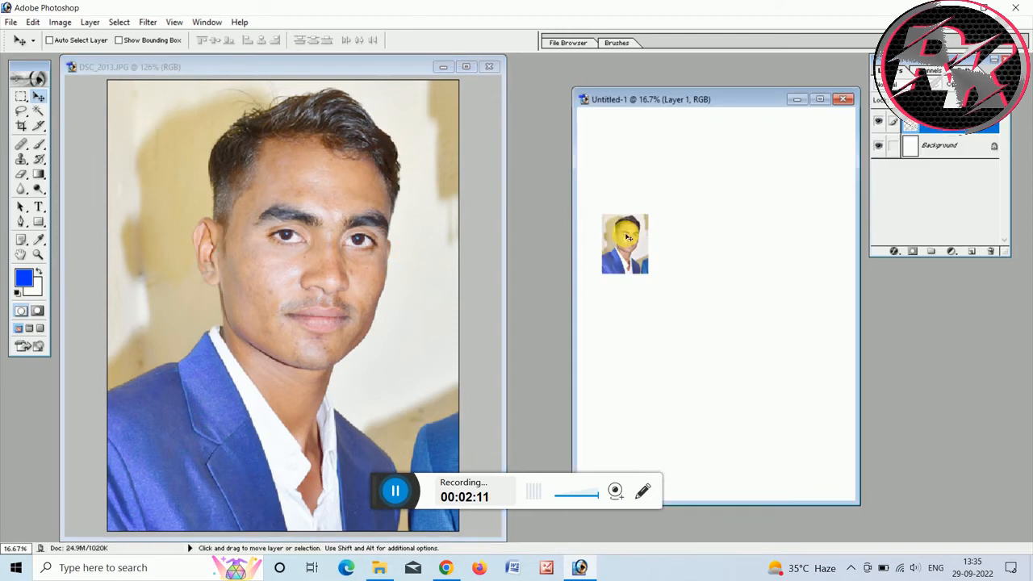
- Minimize the source photo, reposition the A4 document, and stroke the portrait layer with a 5 px blue centered outline at 100% opacity
click(440, 69)
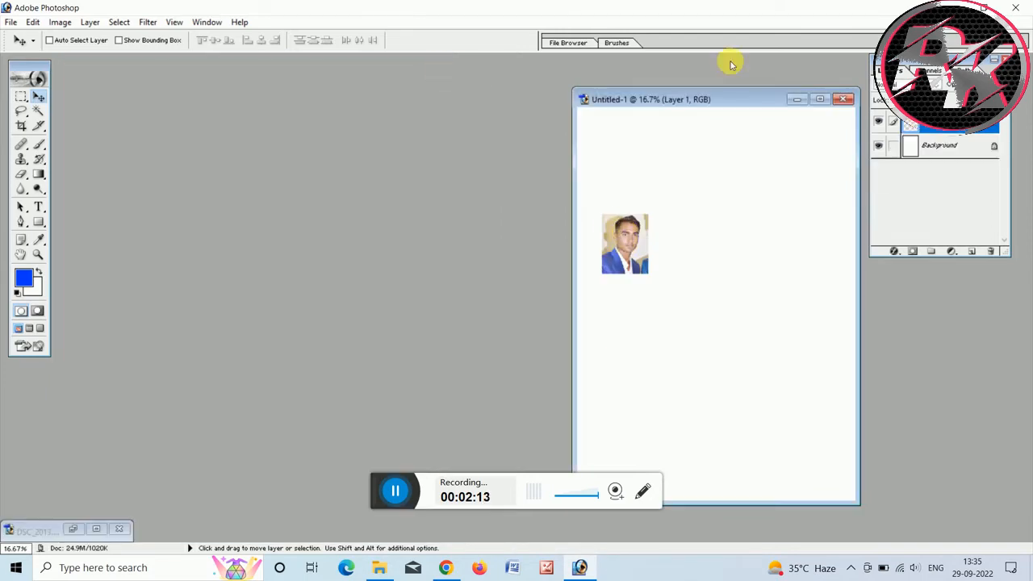
drag(753, 97, 467, 65)
click(35, 20)
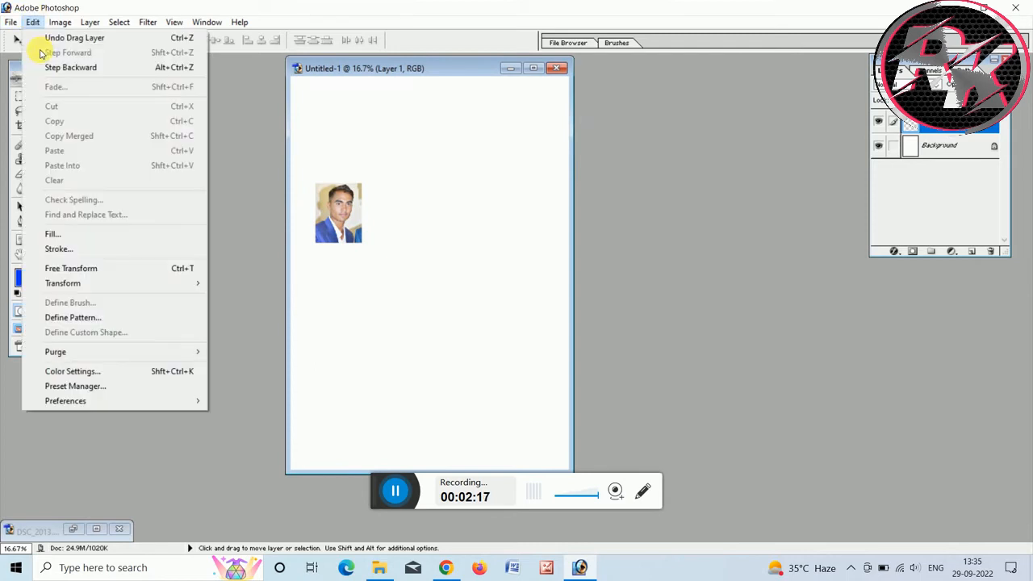
click(81, 247)
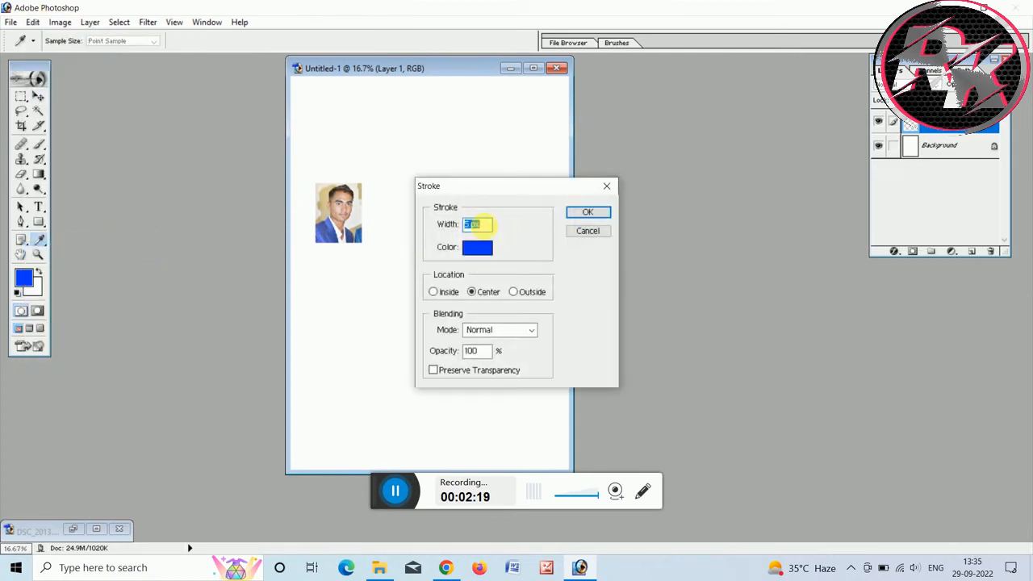
click(585, 213)
key(v)
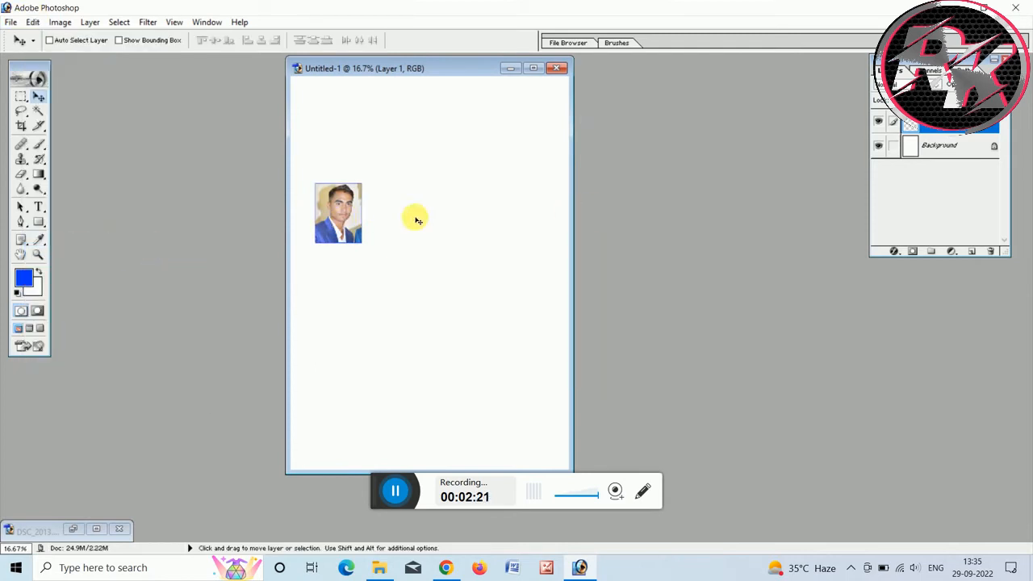
- Move the outlined portrait to the A4 page's top-left corner and duplicate it across the page into an evenly spaced row of five
drag(338, 216, 317, 108)
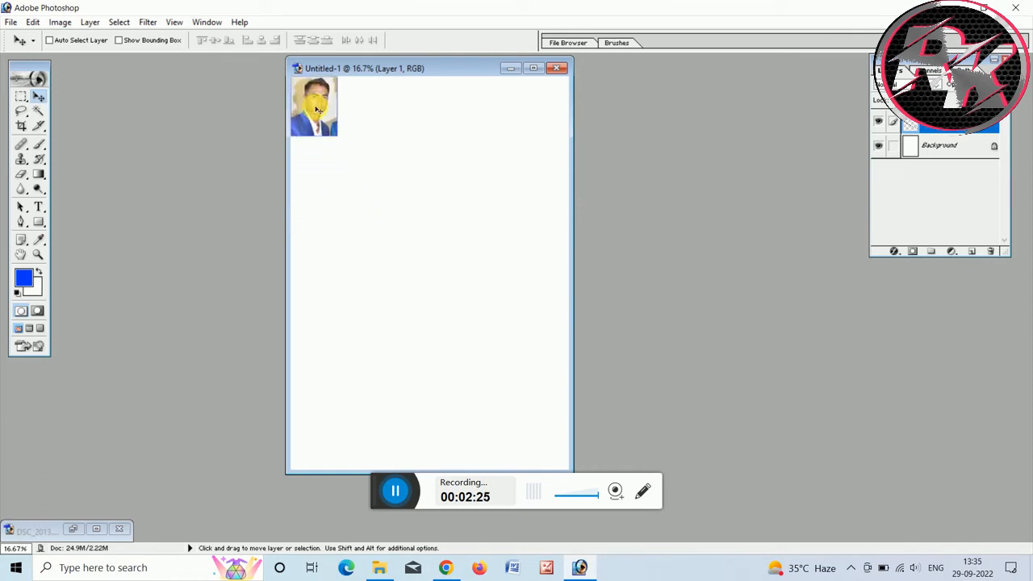
key(alt)
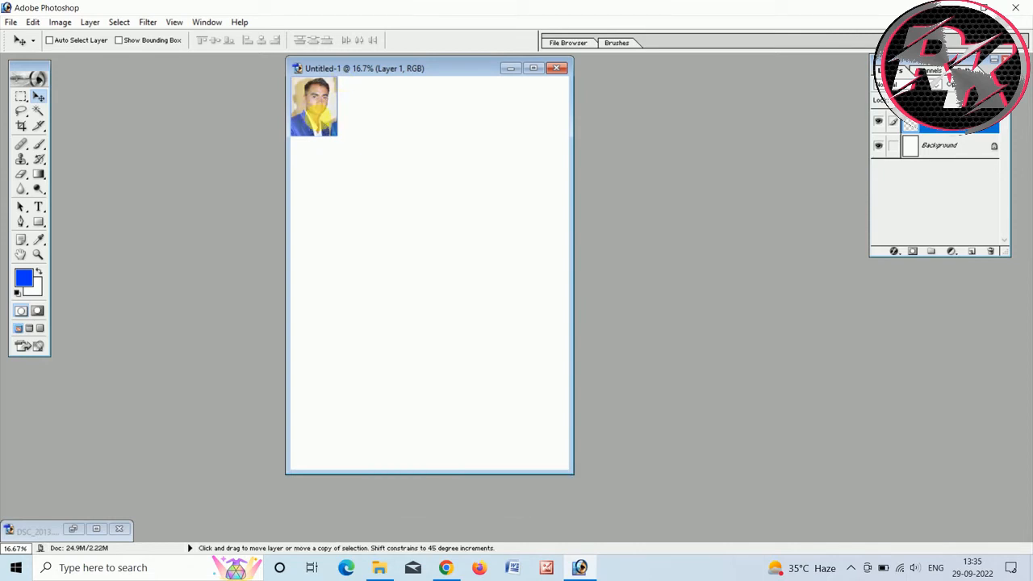
drag(316, 117, 531, 113)
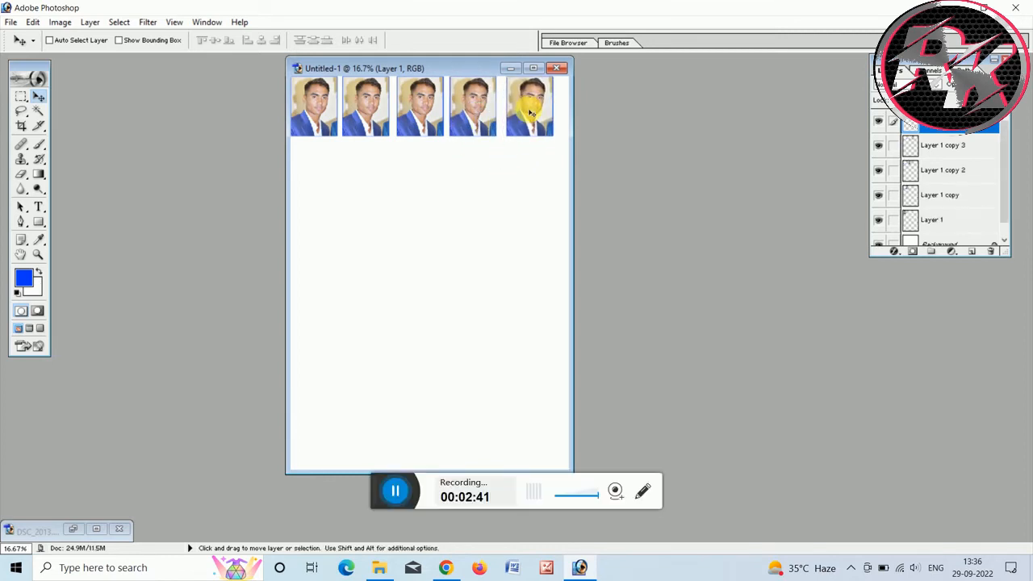
- Merge the five portrait layers down into the Background layer
key(ctrl+e)
key(ctrl+e)
key(ctrl+e)
key(ctrl+e)
key(ctrl+e)
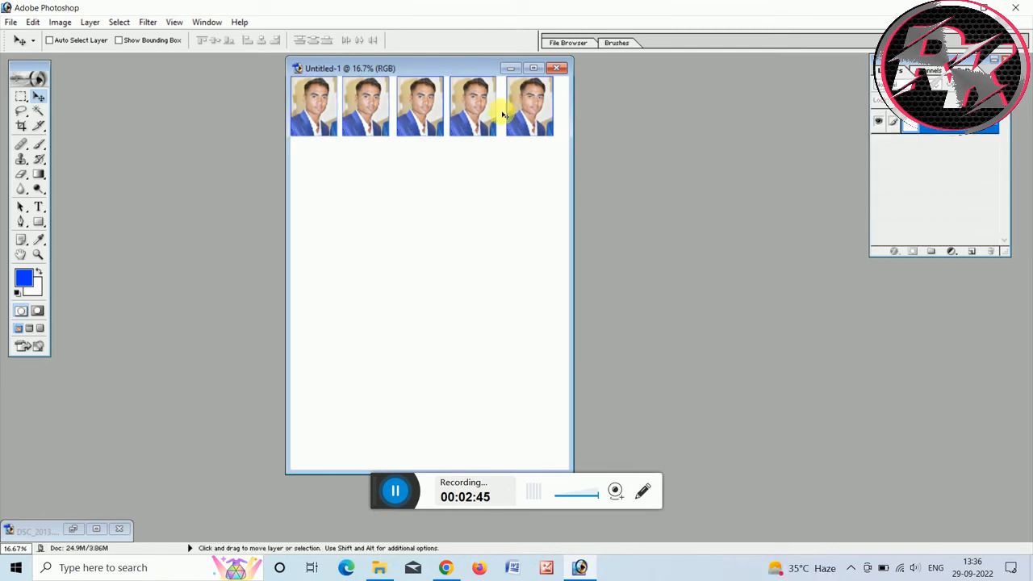
- Duplicate the merged row of portraits straight down the page five times to fill the A4 sheet with six rows
click(322, 147)
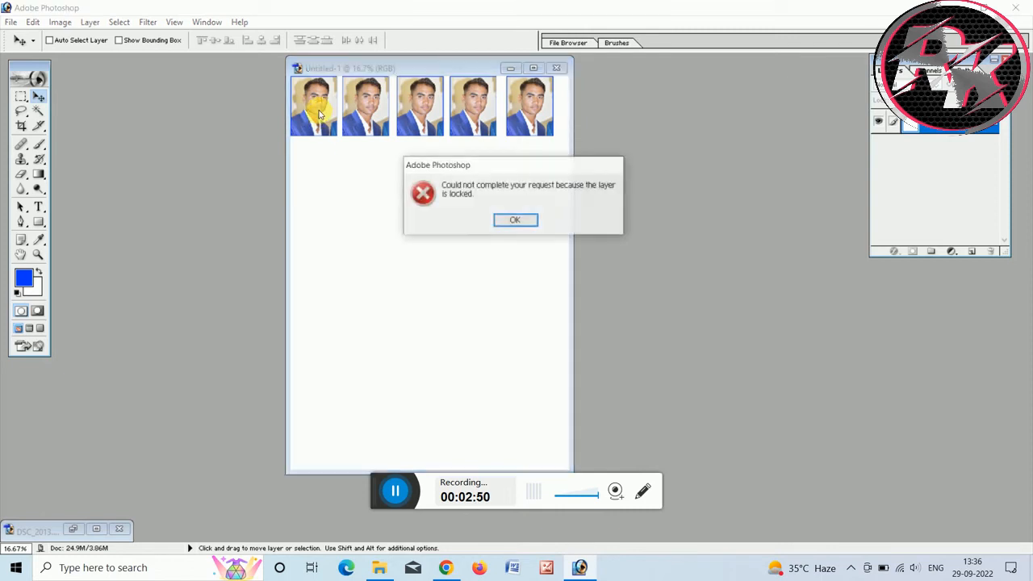
click(523, 221)
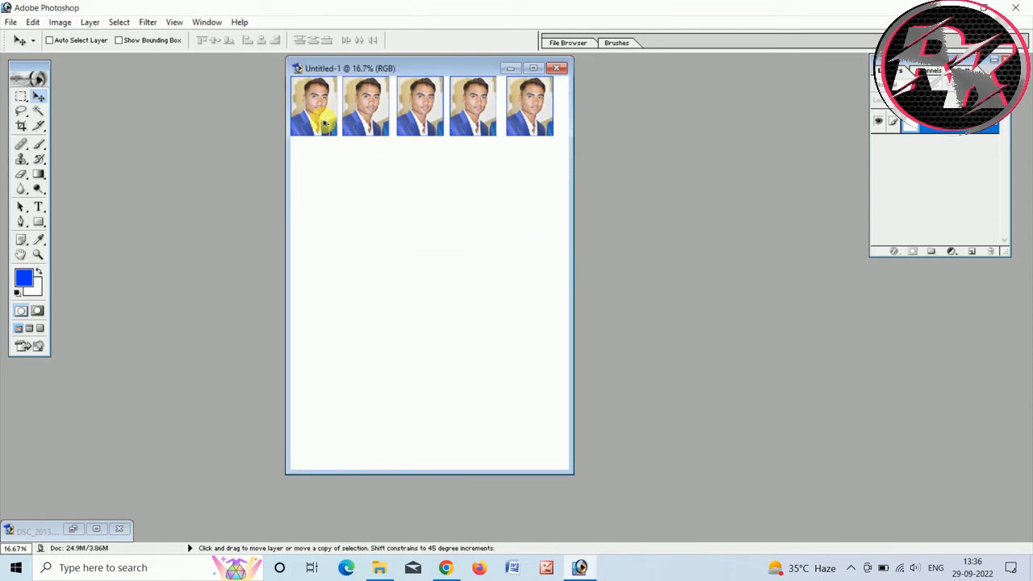
drag(320, 120, 320, 433)
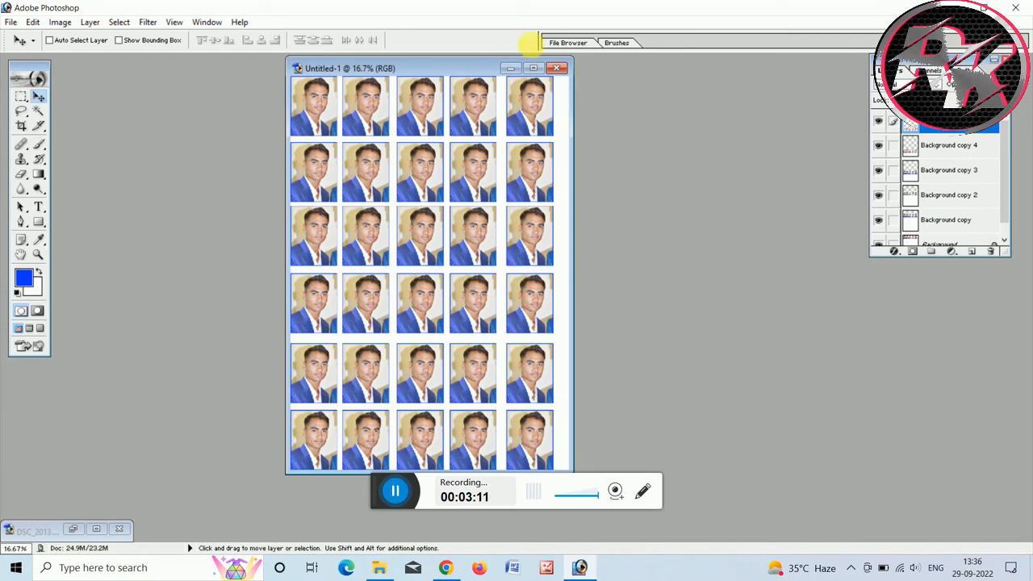
- Maximize the A4 document window and zoom to examine the full sheet of passport photos
click(530, 70)
scroll(512, 210, up, 5)
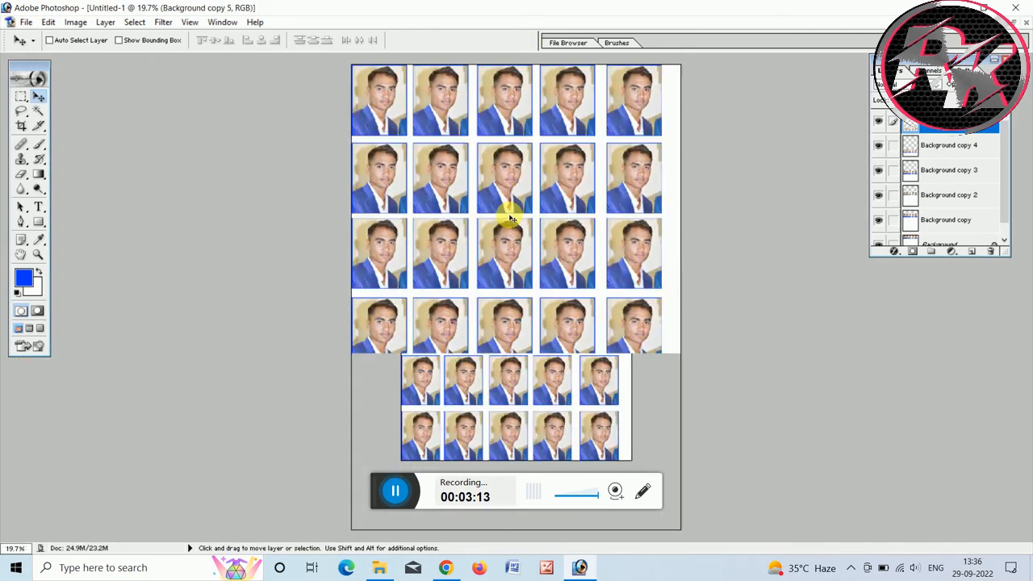
scroll(500, 205, up, 1)
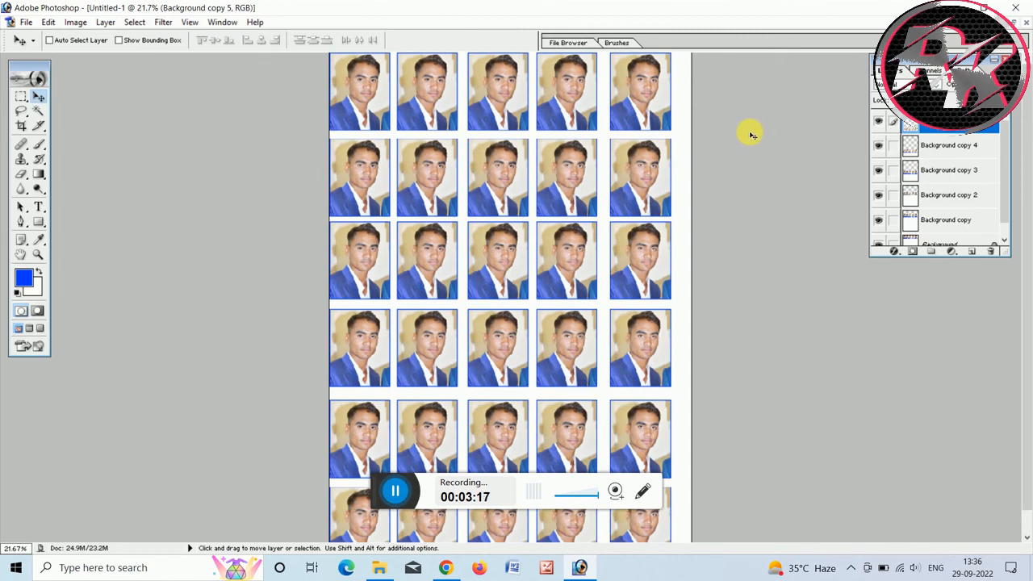
scroll(751, 135, down, 1)
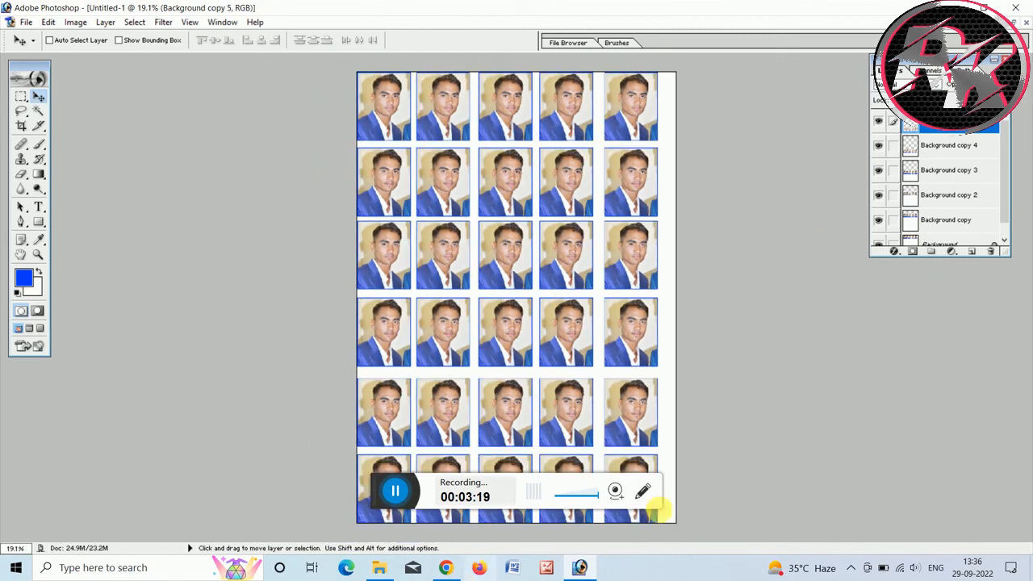
click(395, 491)
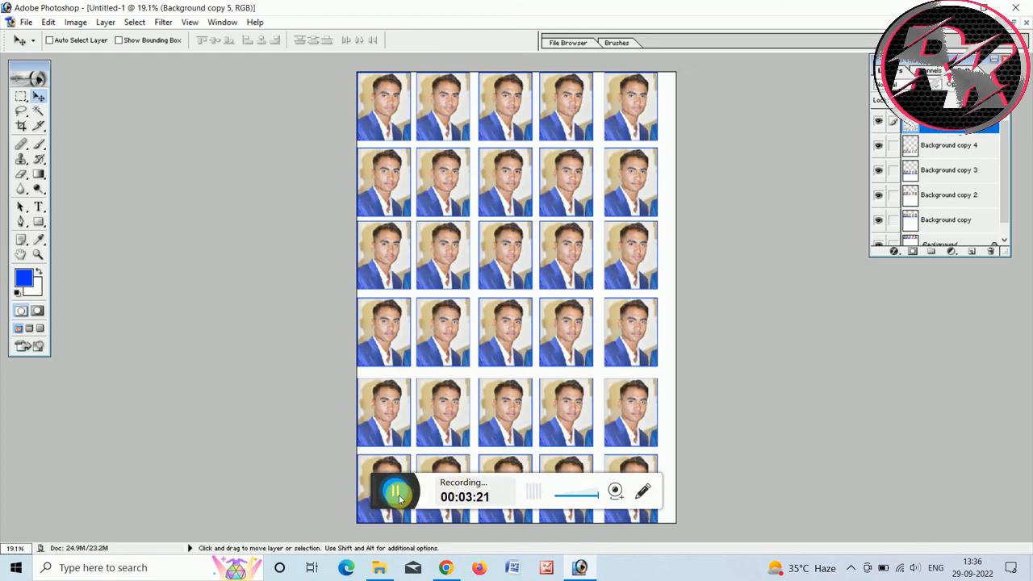